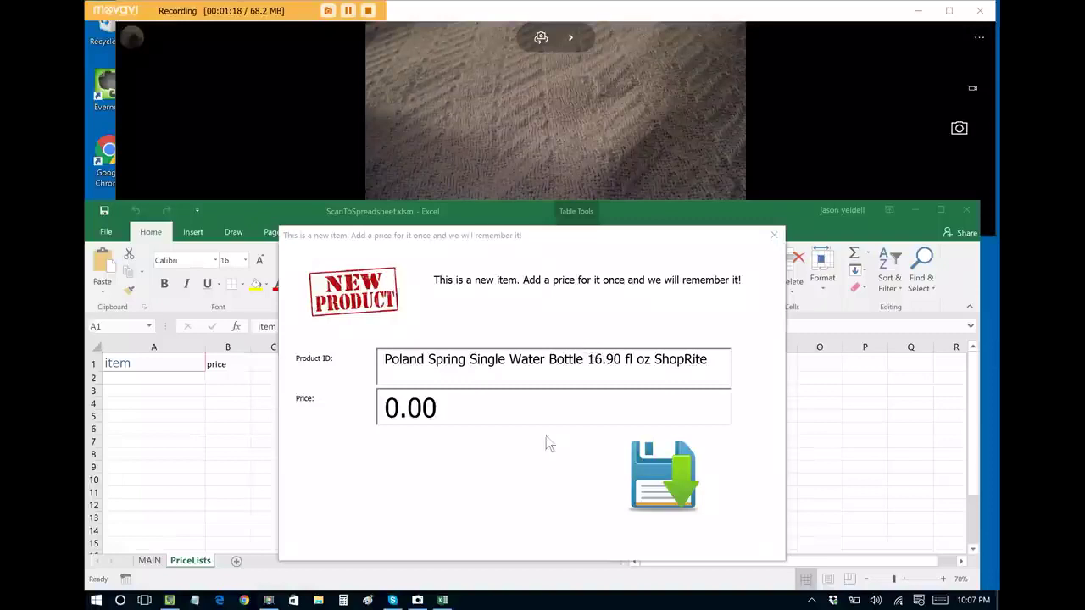
Replace the 0.00 placeholder with 2.99 and save Poland Spring water as a new product.
drag(444, 400, 363, 413)
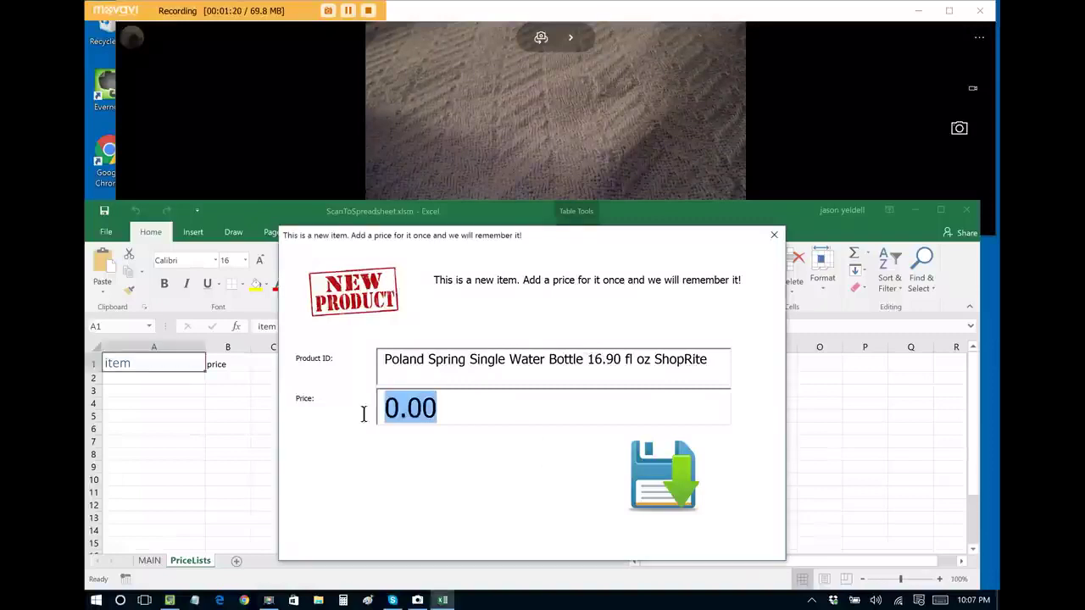
text(2.99)
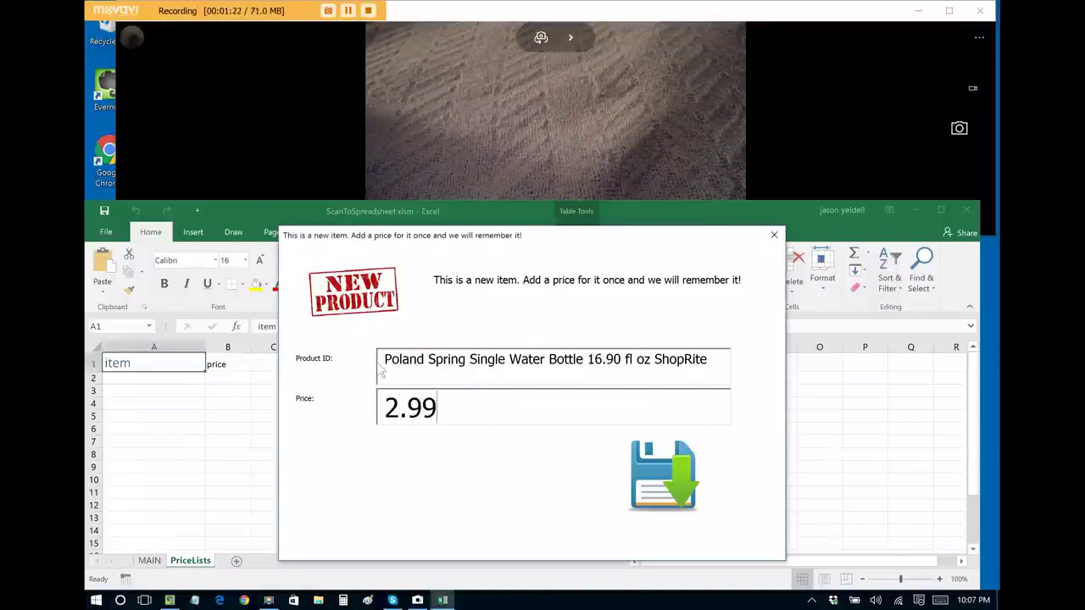
click(661, 483)
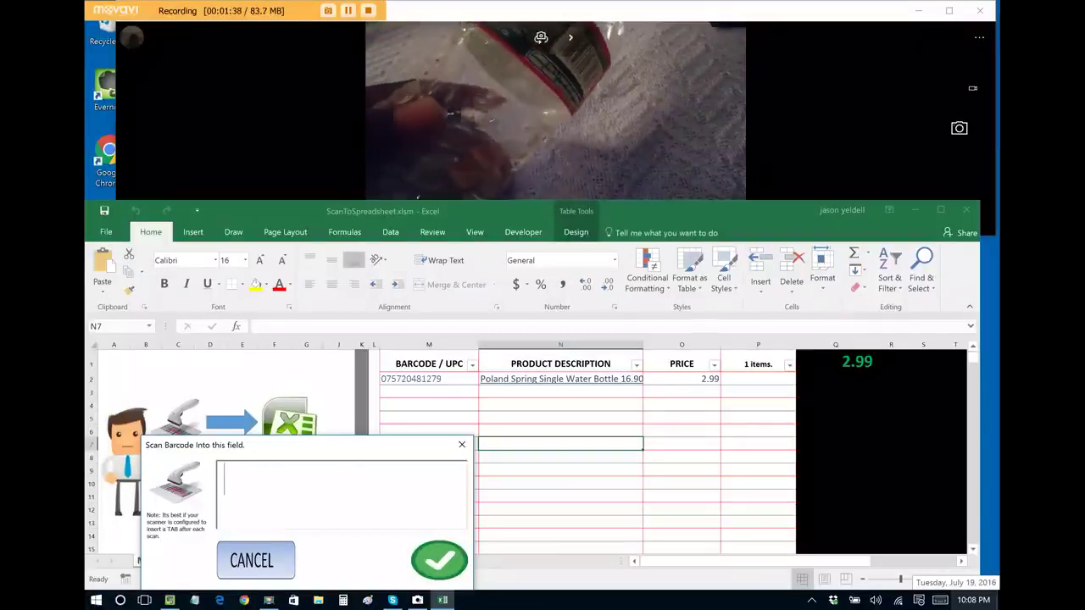
text(075720481279)
key(Tab)
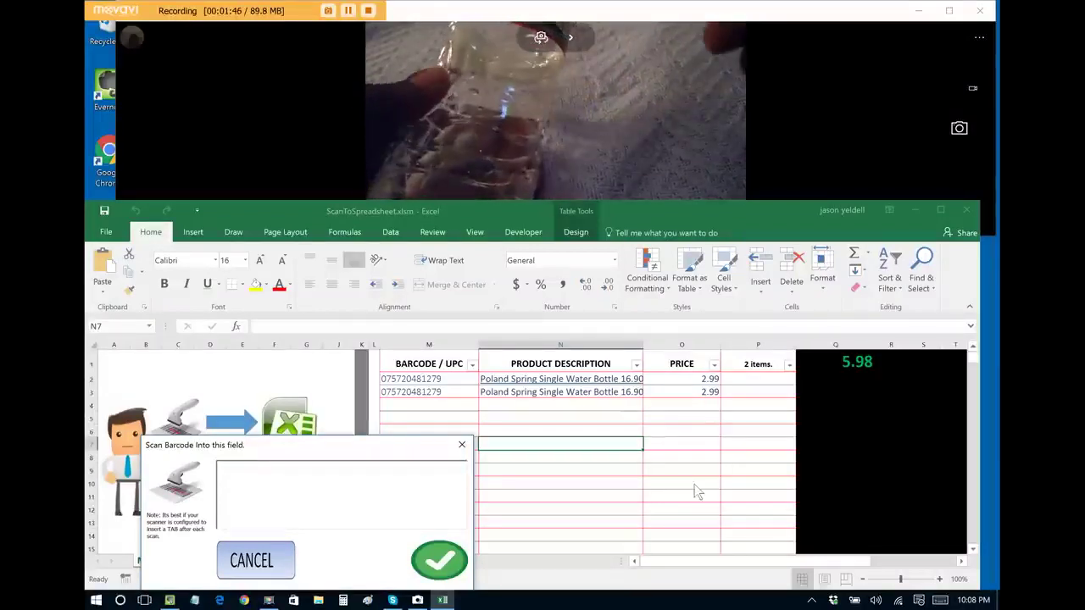
text(075720481279)
key(Tab)
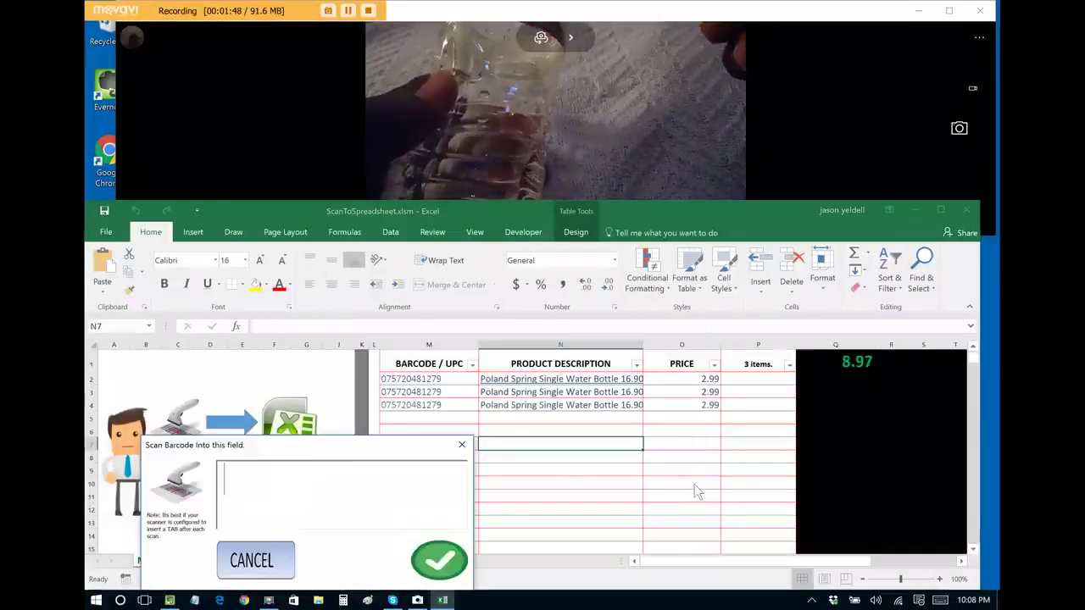
text(075720481279)
key(Tab)
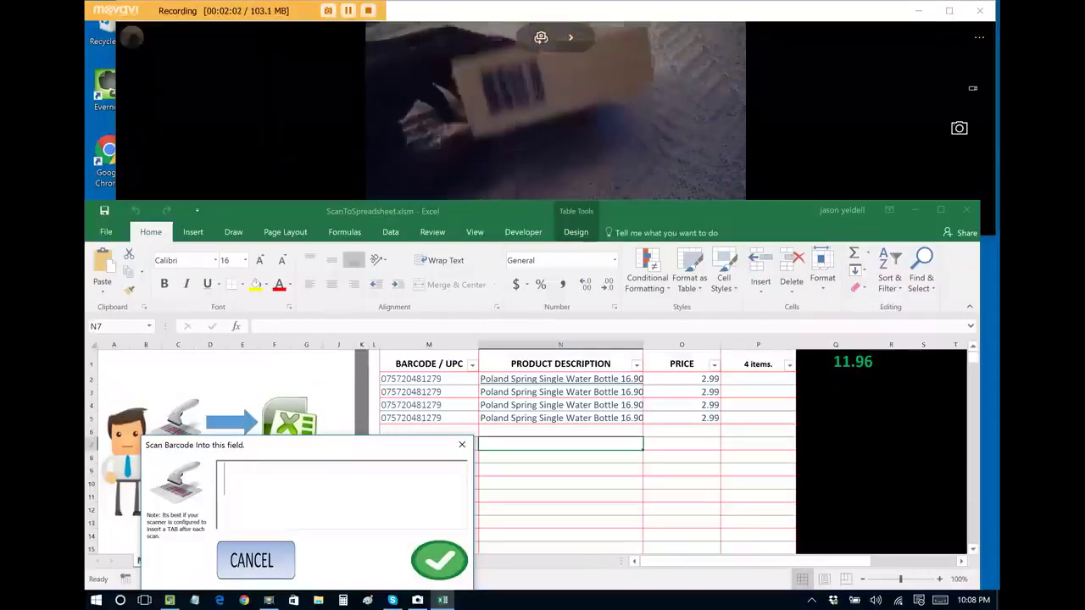
text(381370056355)
key(Tab)
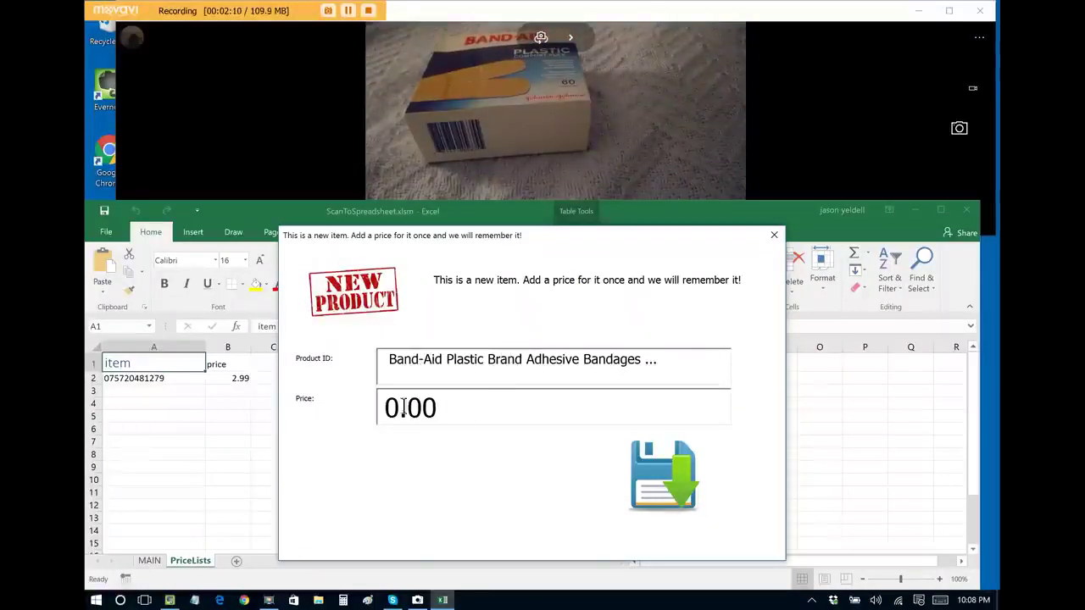
drag(400, 408, 338, 410)
text(5.99)
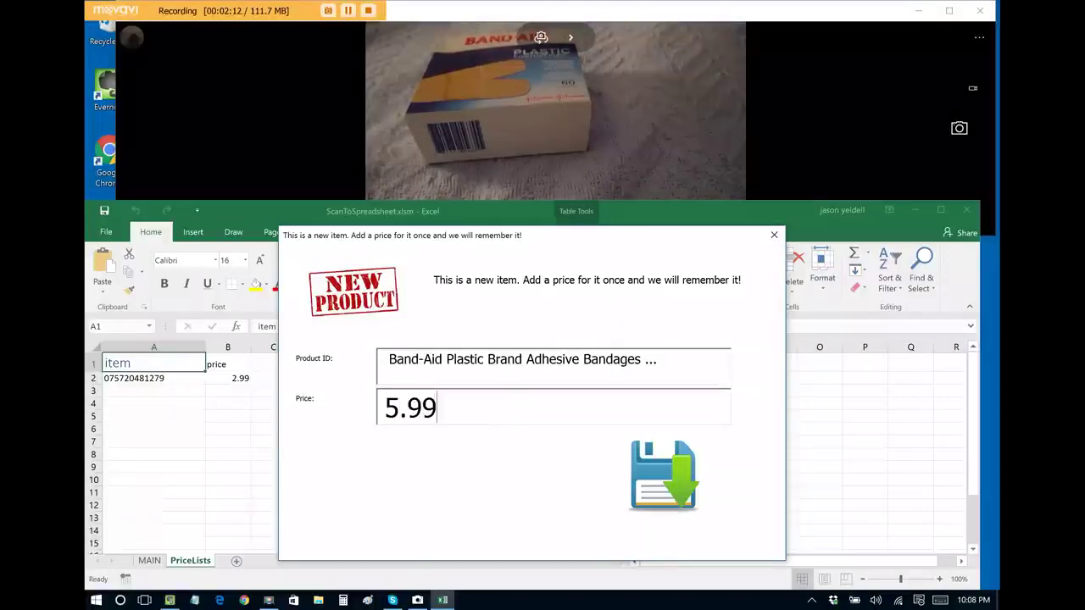
click(640, 497)
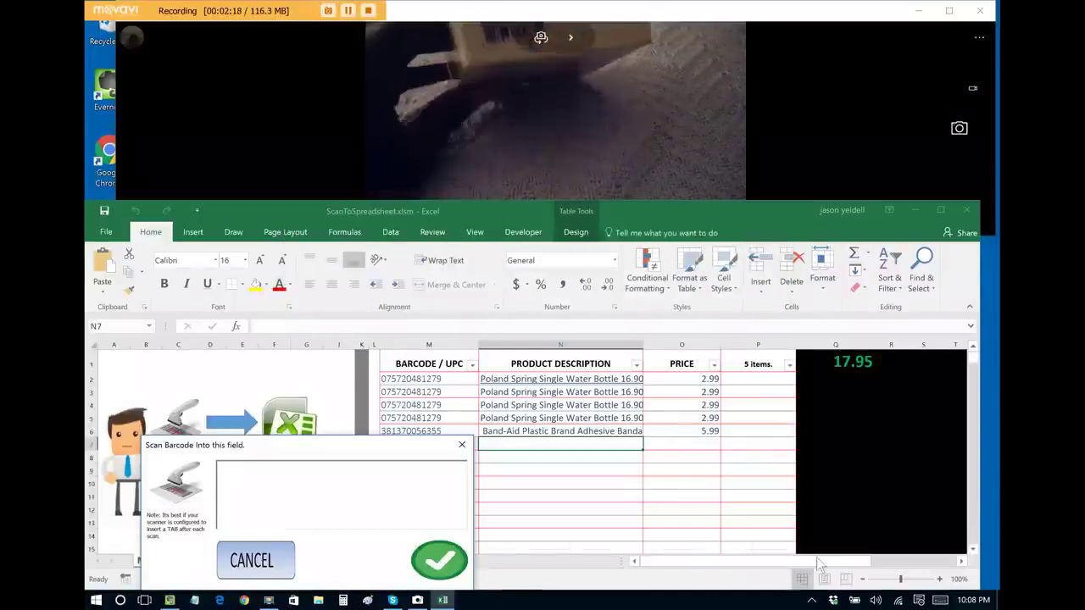
Scan the Band-Aid barcode twice more to ring up two more boxes.
text(381370056355)
key(Tab)
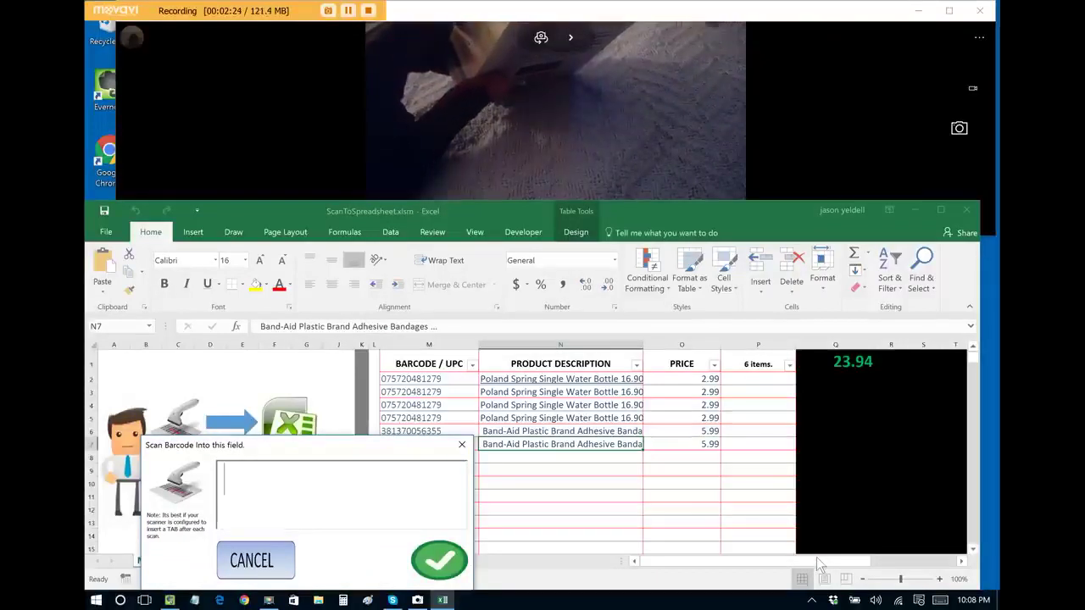
text(381370056355)
key(Tab)
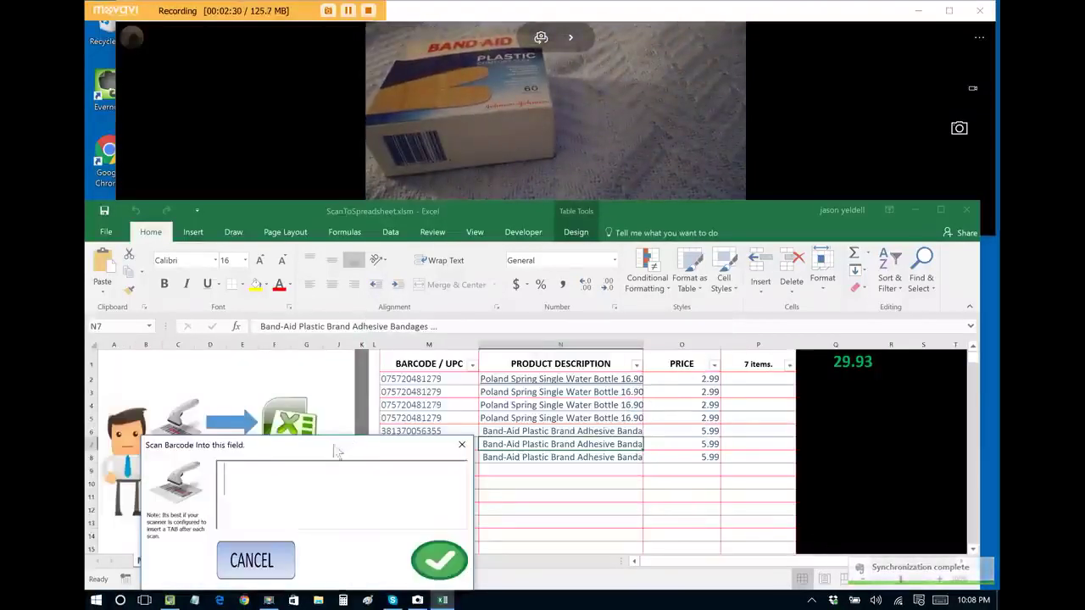
drag(332, 445, 287, 492)
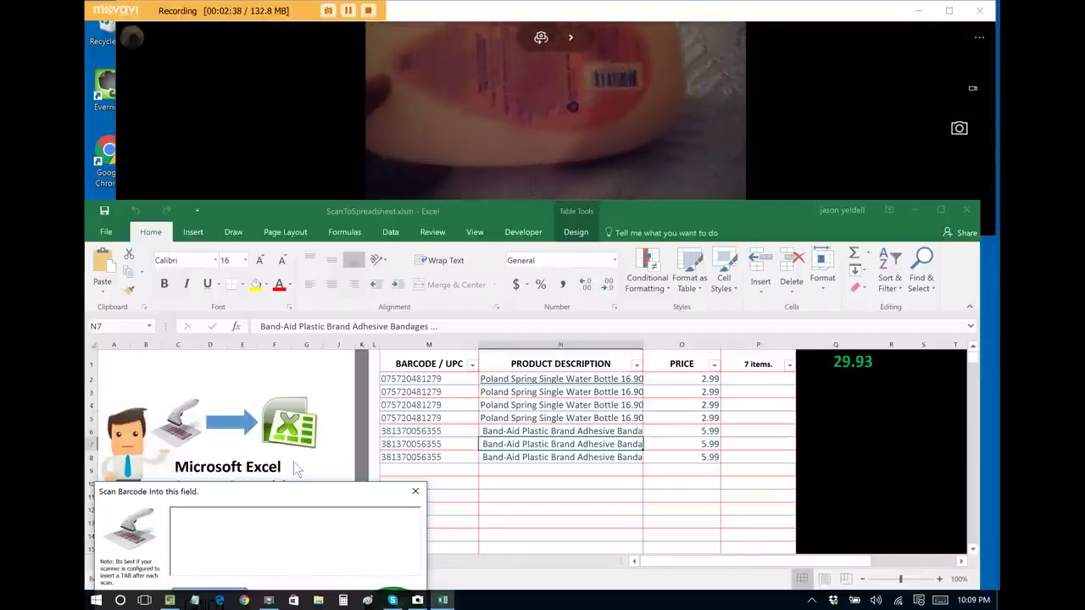
text(381370027959)
key(Tab)
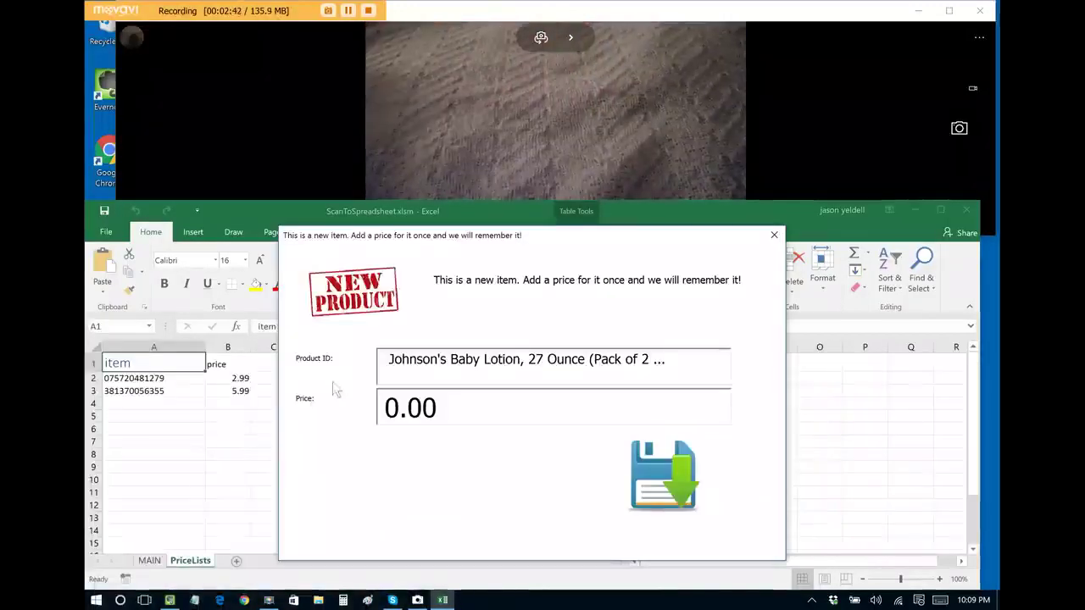
text(7)
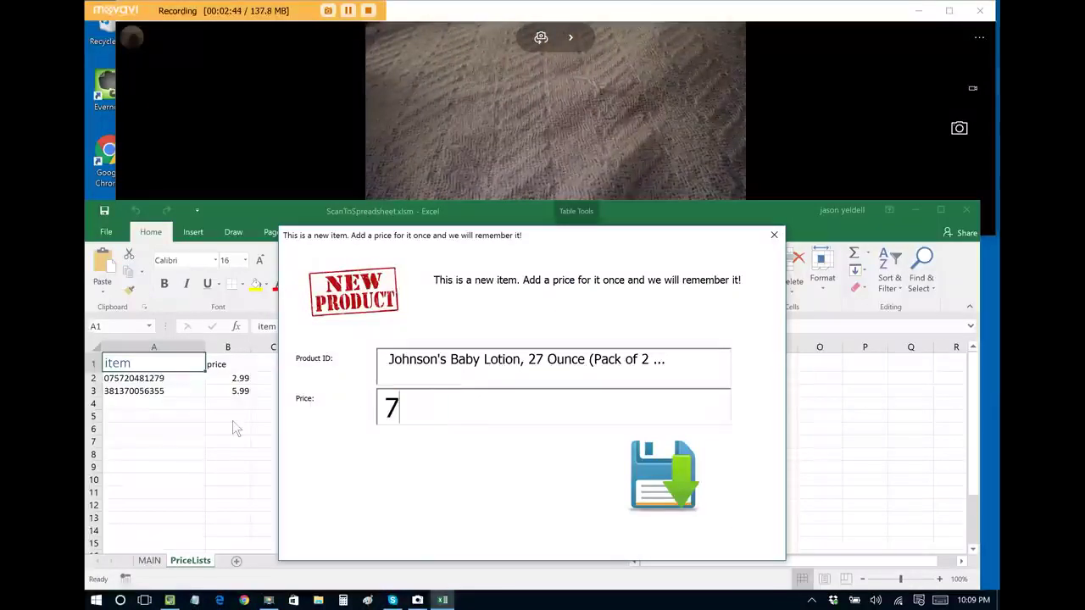
text(.99)
click(646, 476)
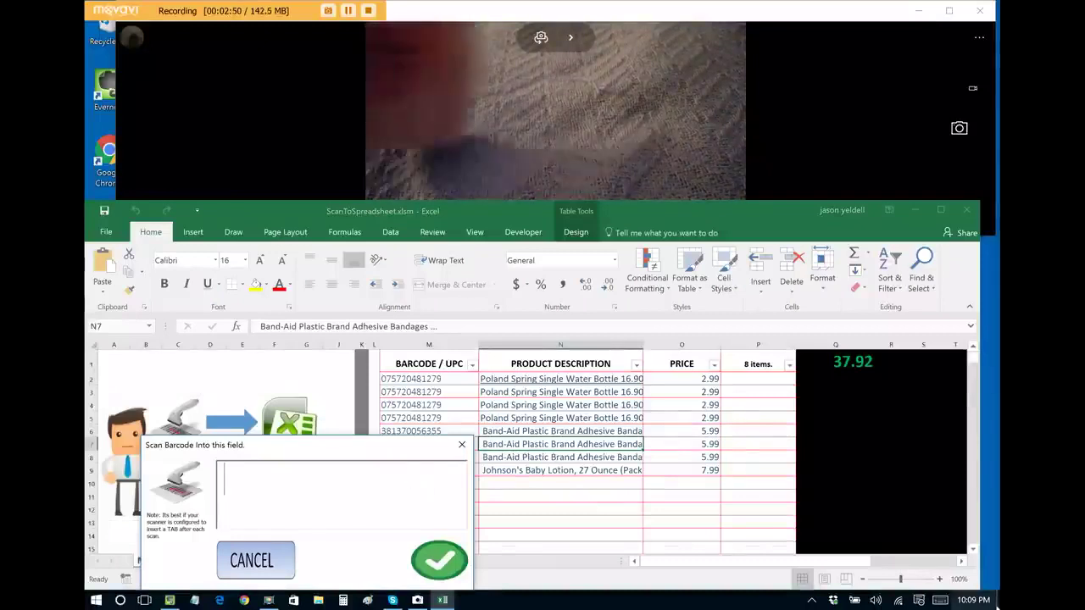
key(Escape)
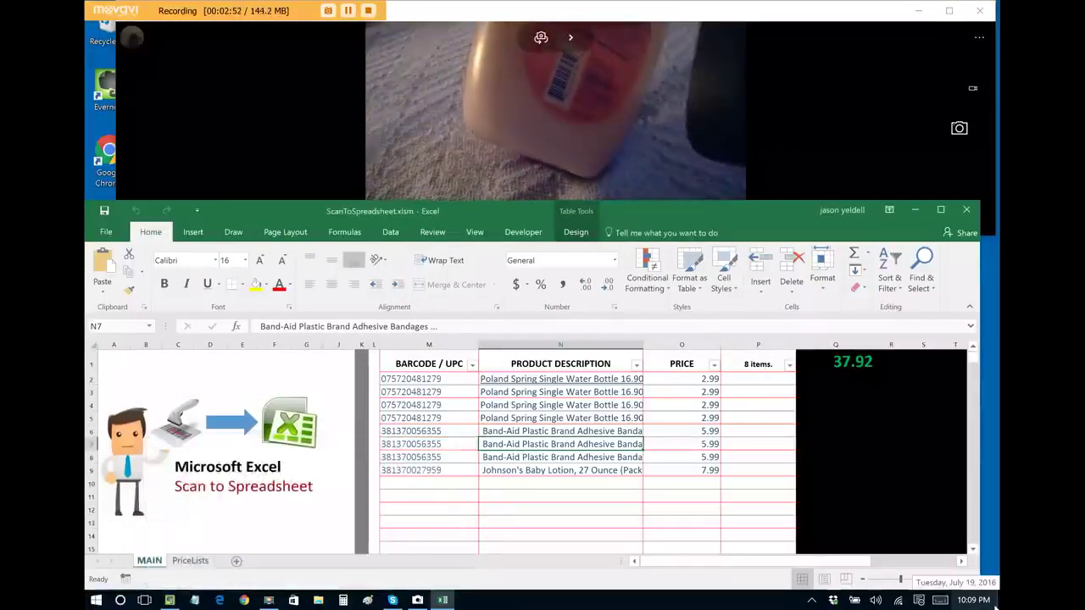
text(381370027959)
key(Return)
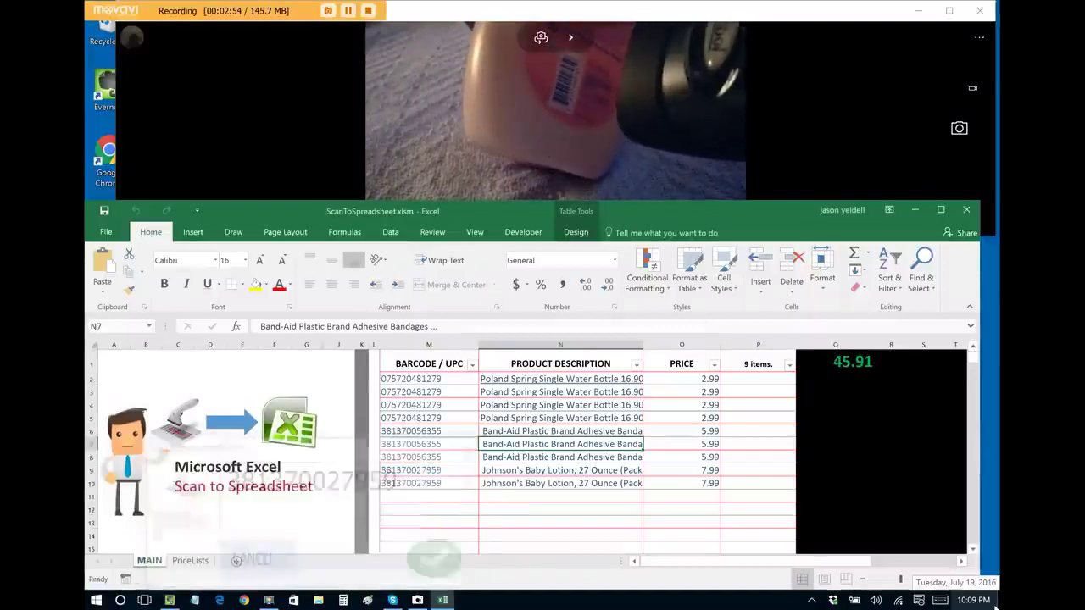
text(381370027959)
key(Return)
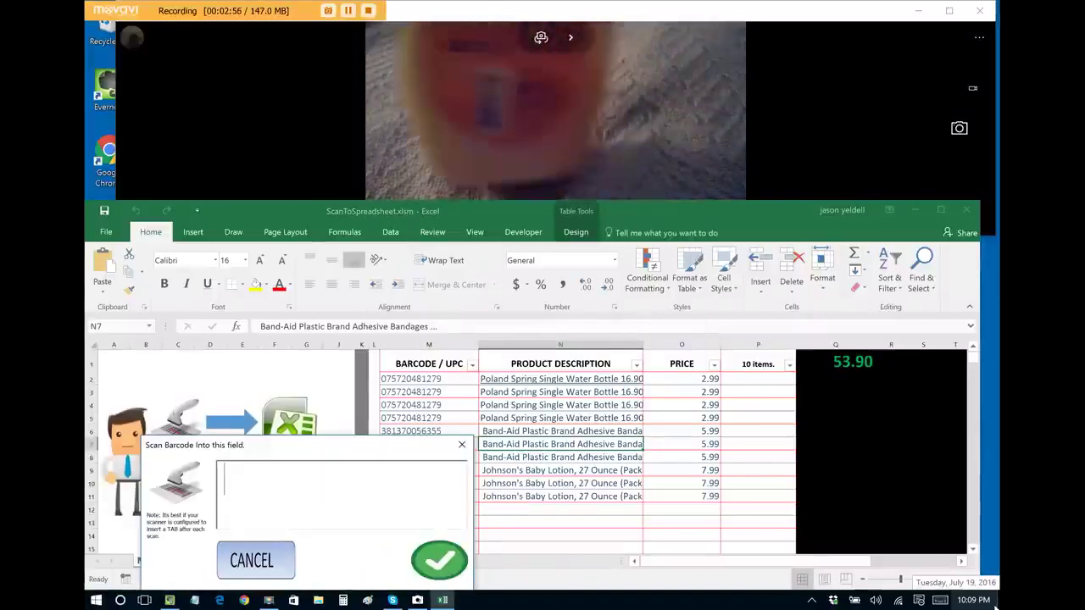